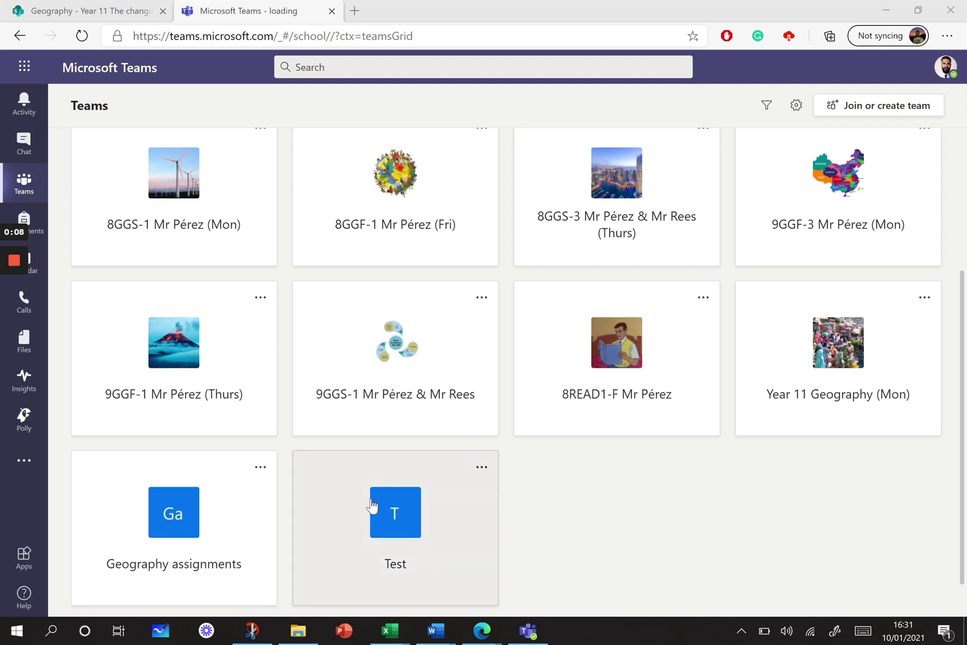
scroll(573, 479, "up", 2)
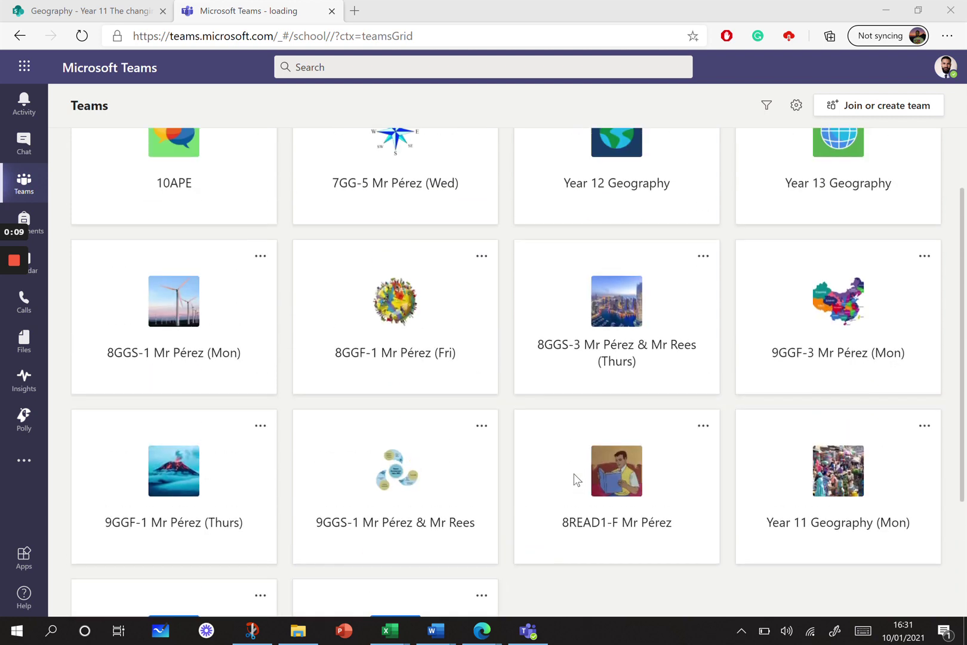
scroll(573, 482, "down", 2)
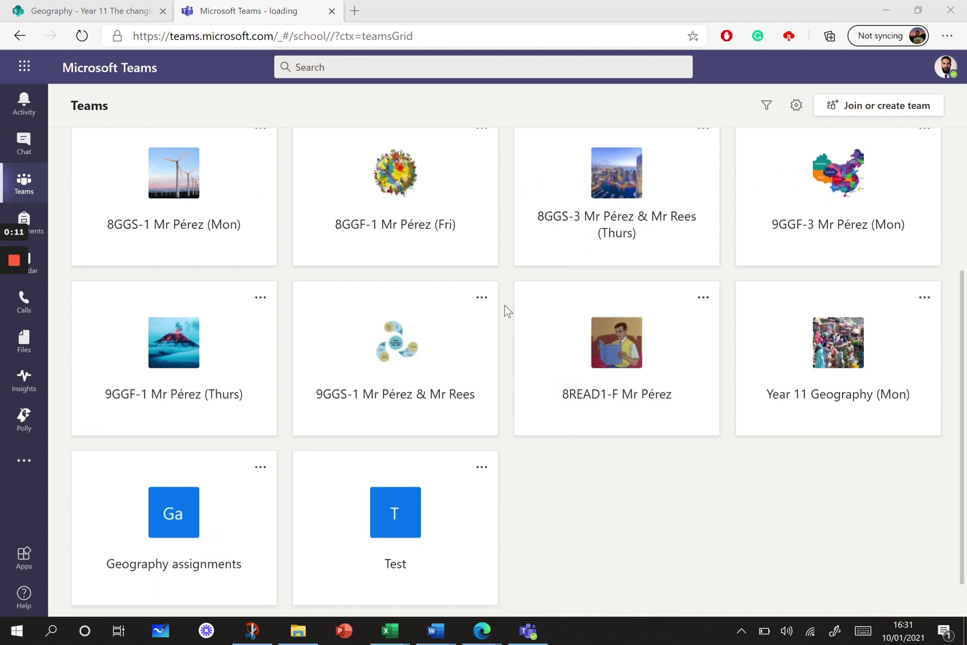
scroll(642, 295, "up", 2)
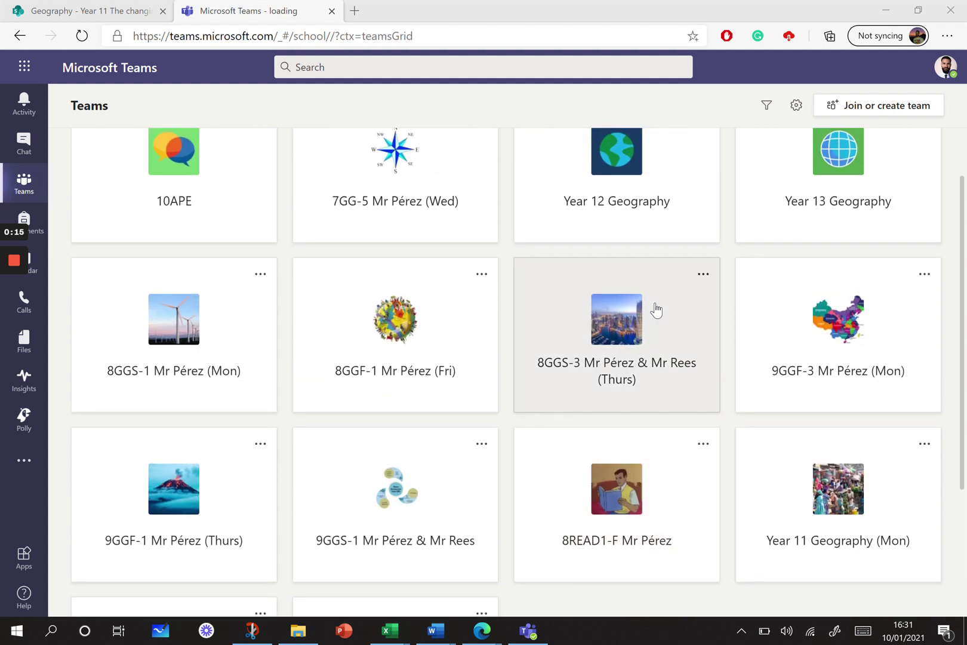
scroll(656, 310, "down", 2)
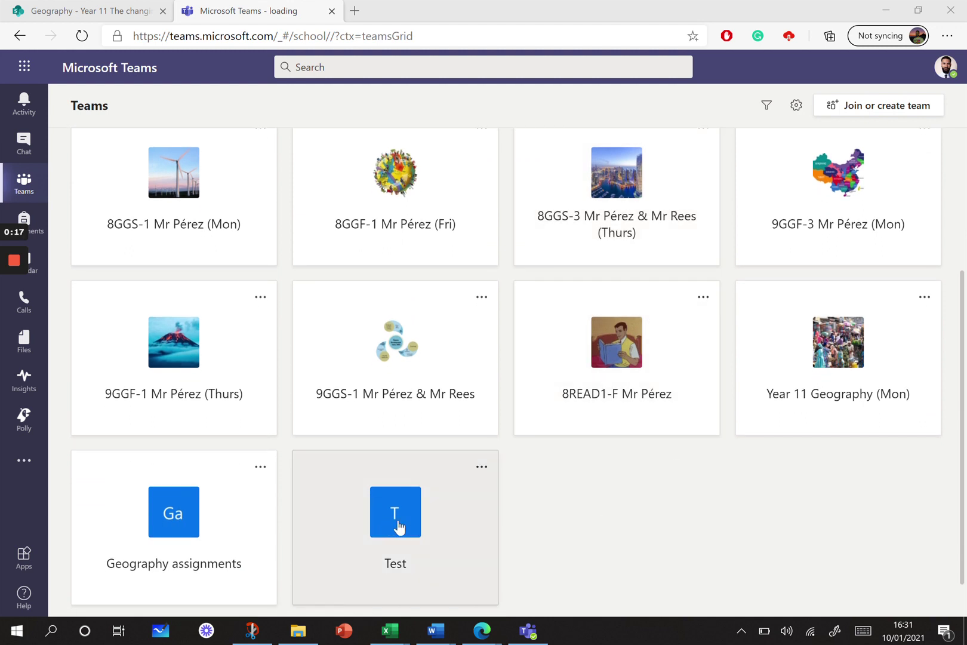
Open the Test class team and the 'test' assignment from its Assignments list
left_click(397, 526)
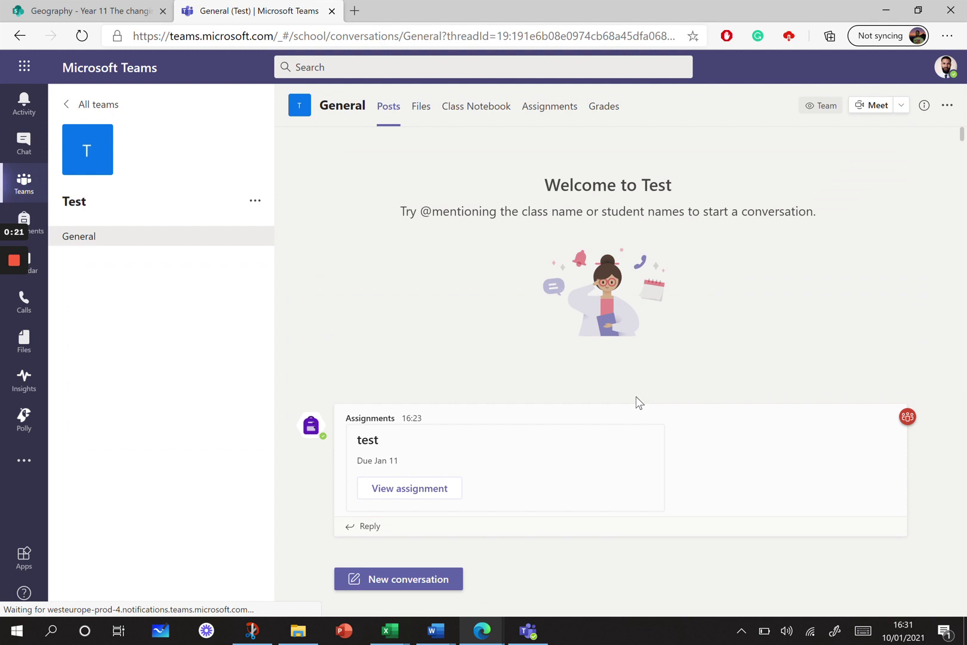
mouse_move(410, 488)
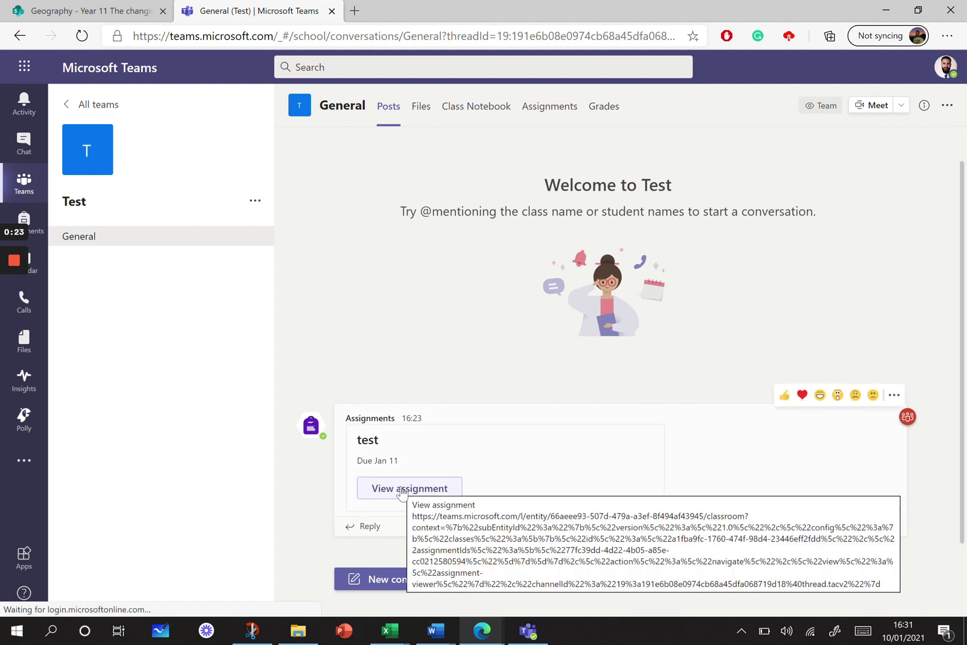
left_click(401, 489)
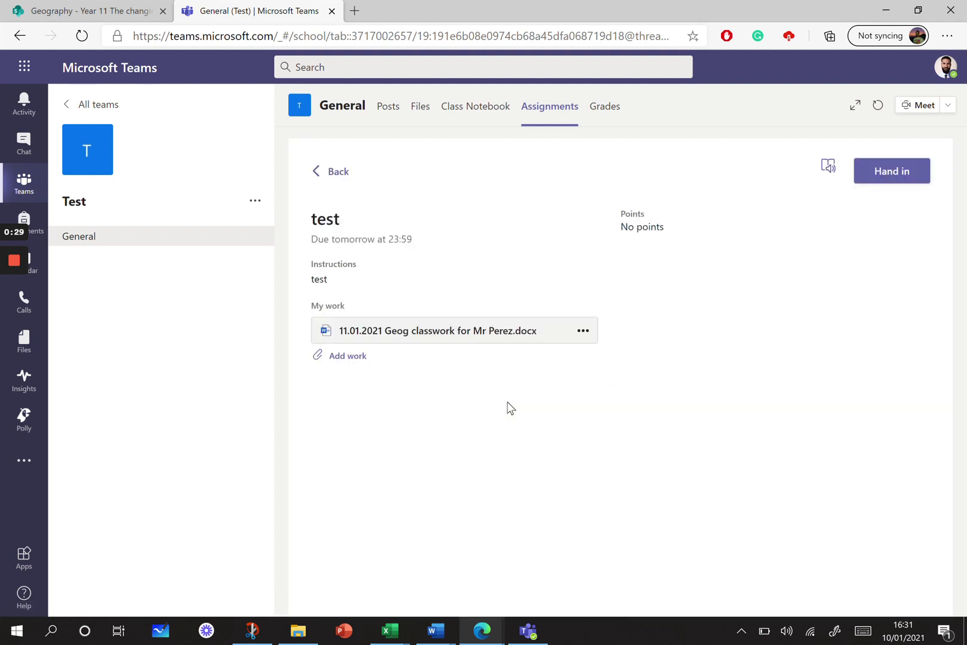
left_click(385, 109)
left_click(385, 105)
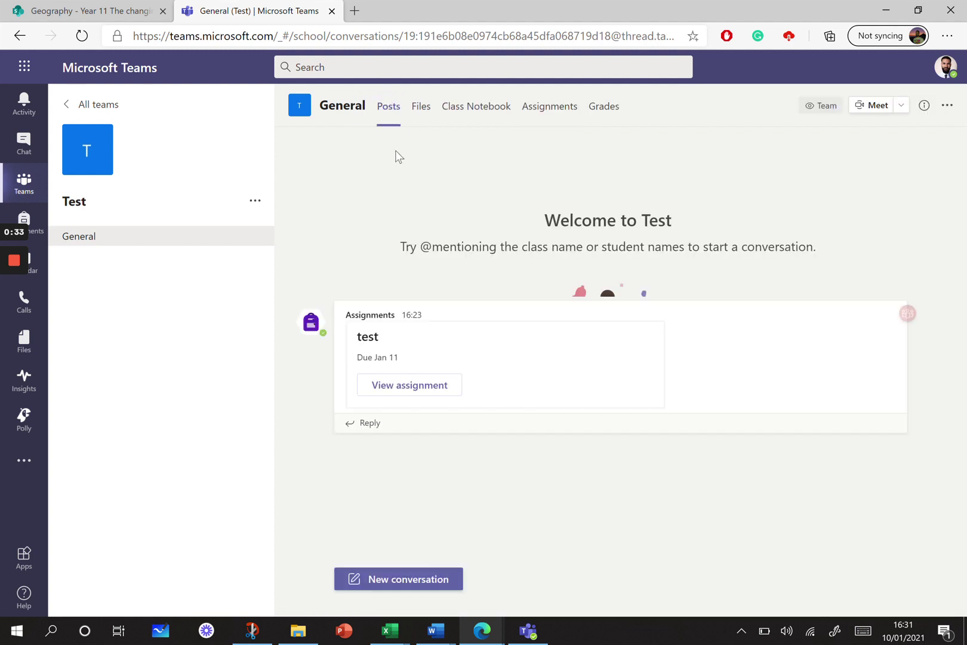
left_click(551, 110)
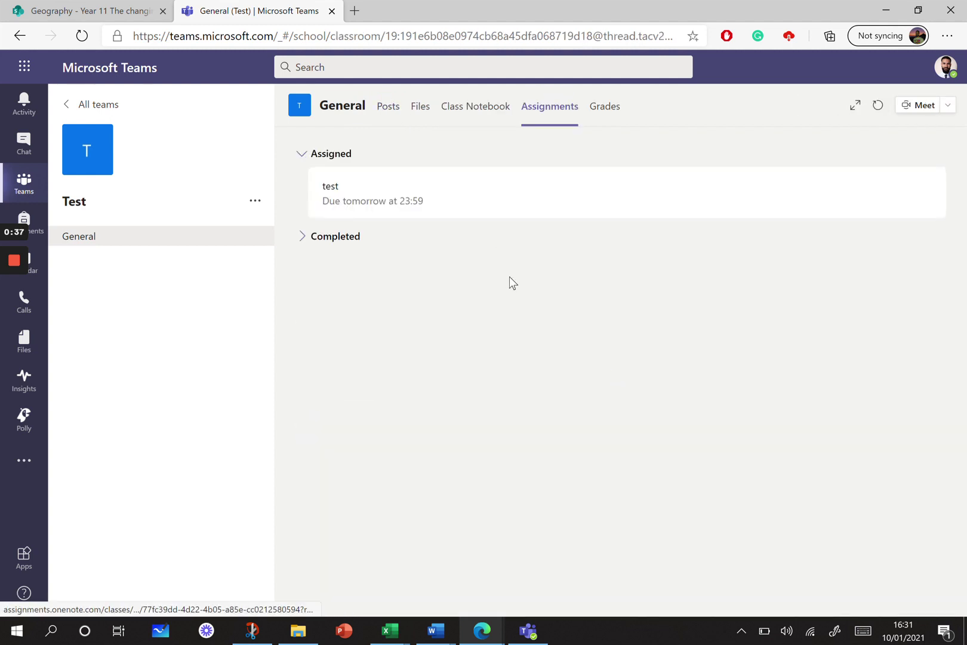
left_click(360, 210)
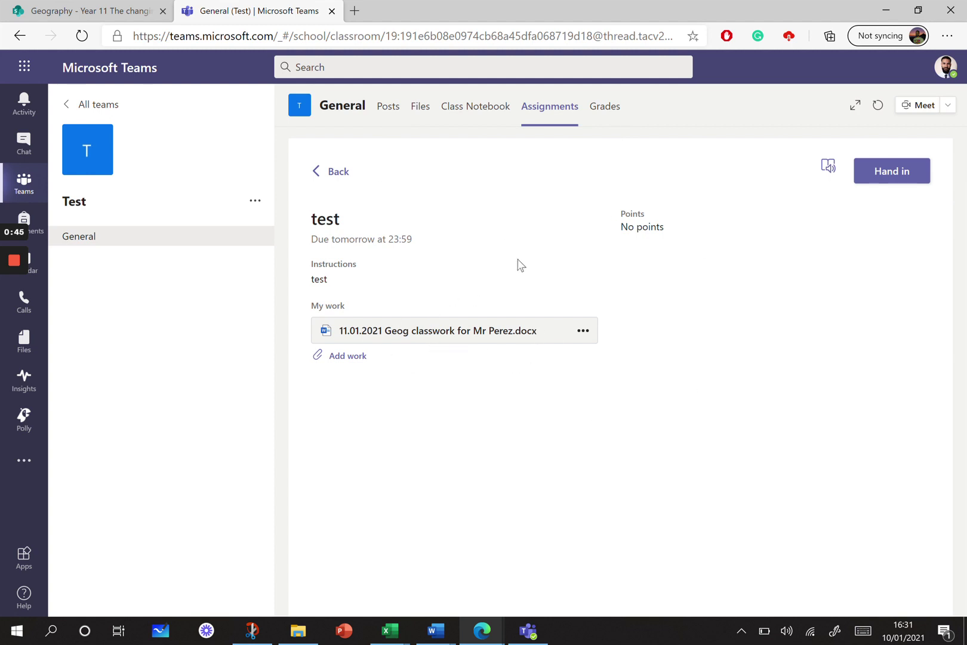
Open 'Geog classwork for Mr Perez' and replace the XXXXXXX title with 'Civil Rights movement'
left_click(437, 337)
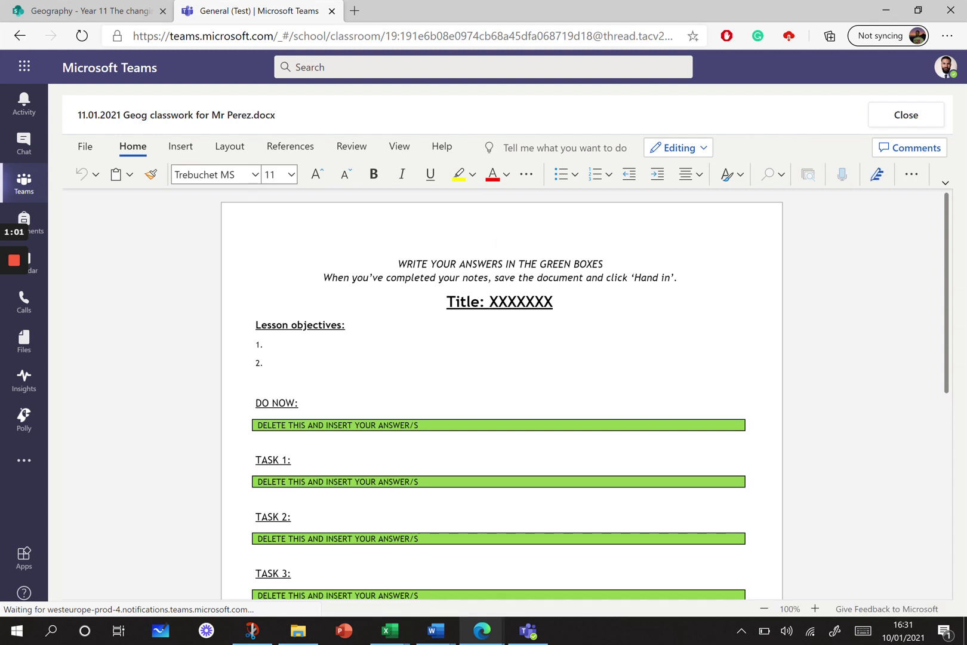
double_click(495, 301)
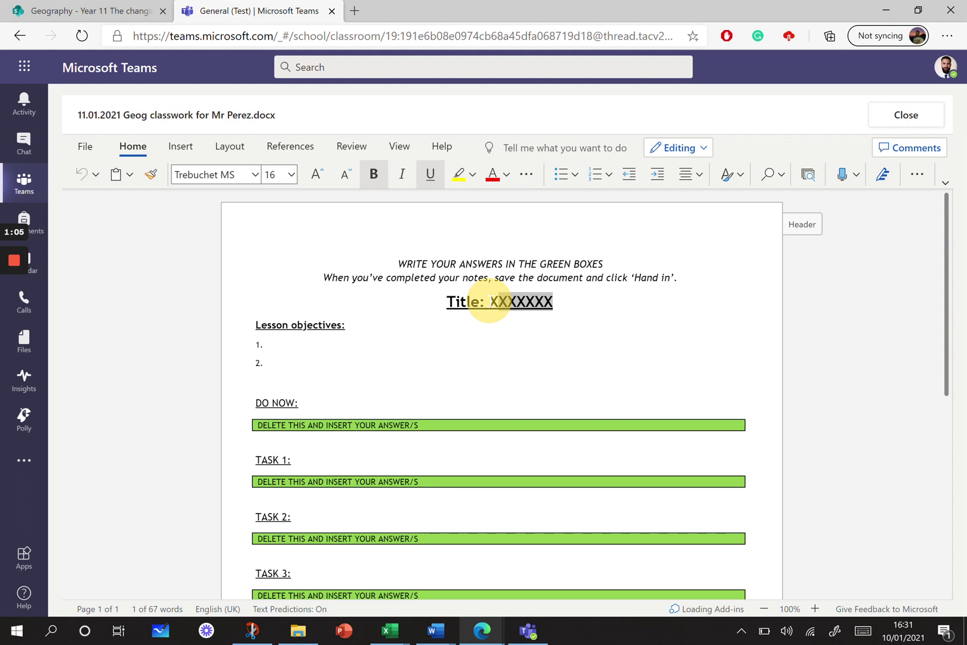
key("BackSpace")
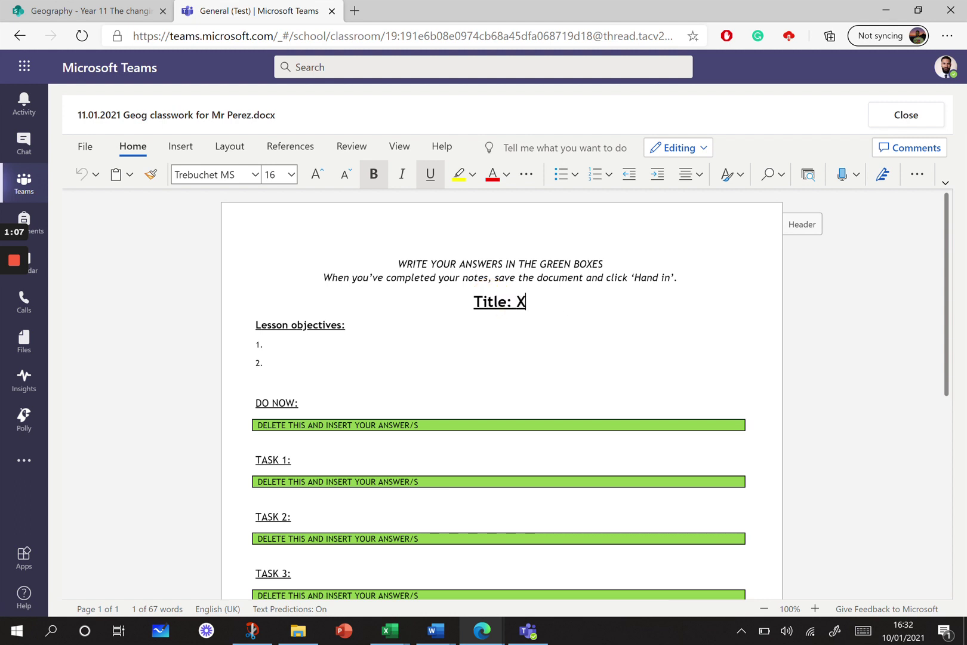
key("BackSpace")
type("Ci")
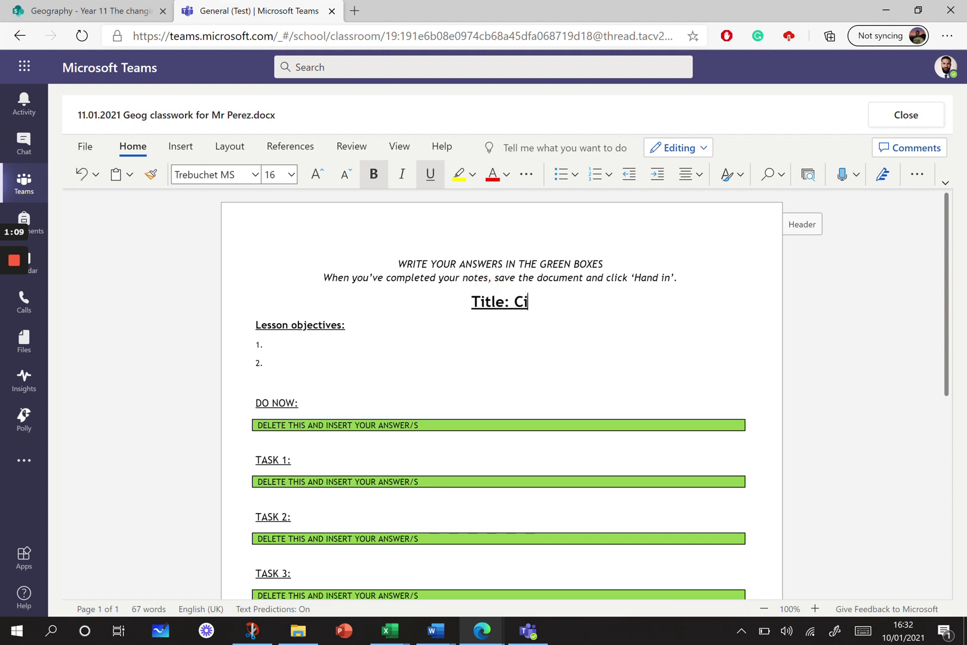
type("vil Rights")
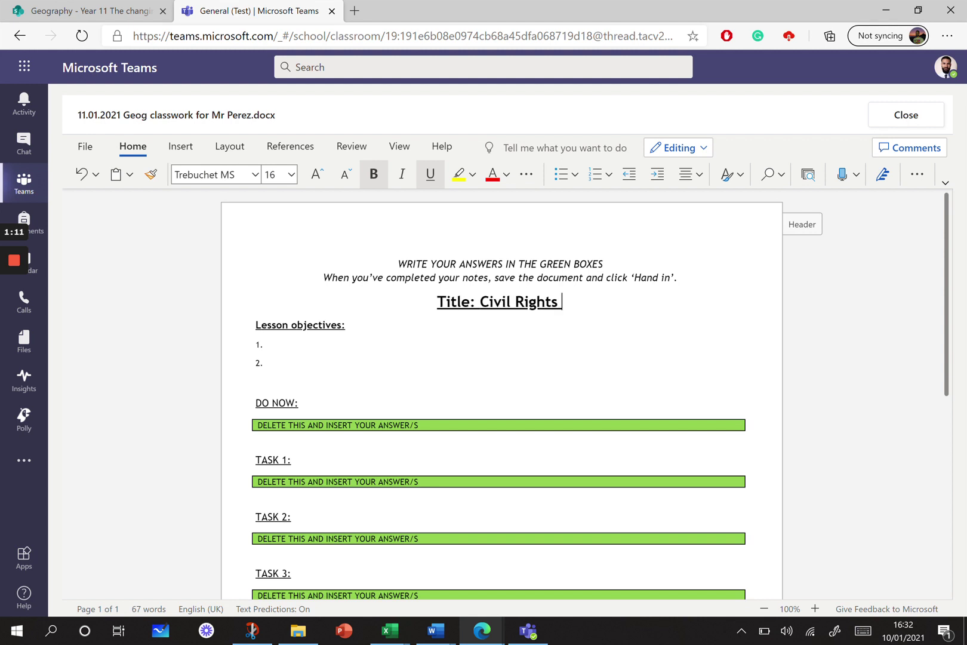
type(" movemen")
key("BackSpace")
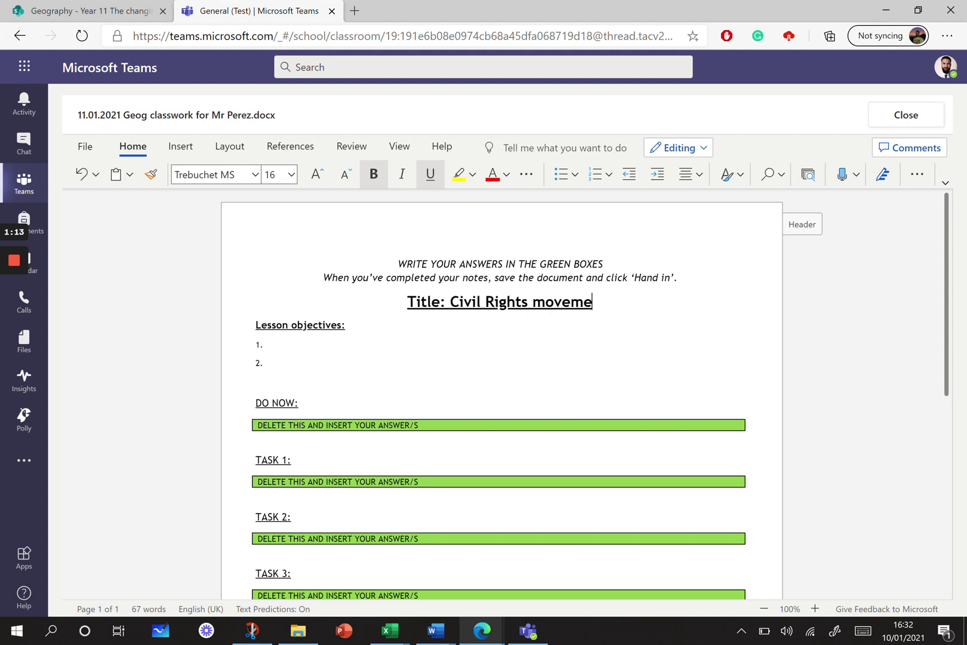
type("nt")
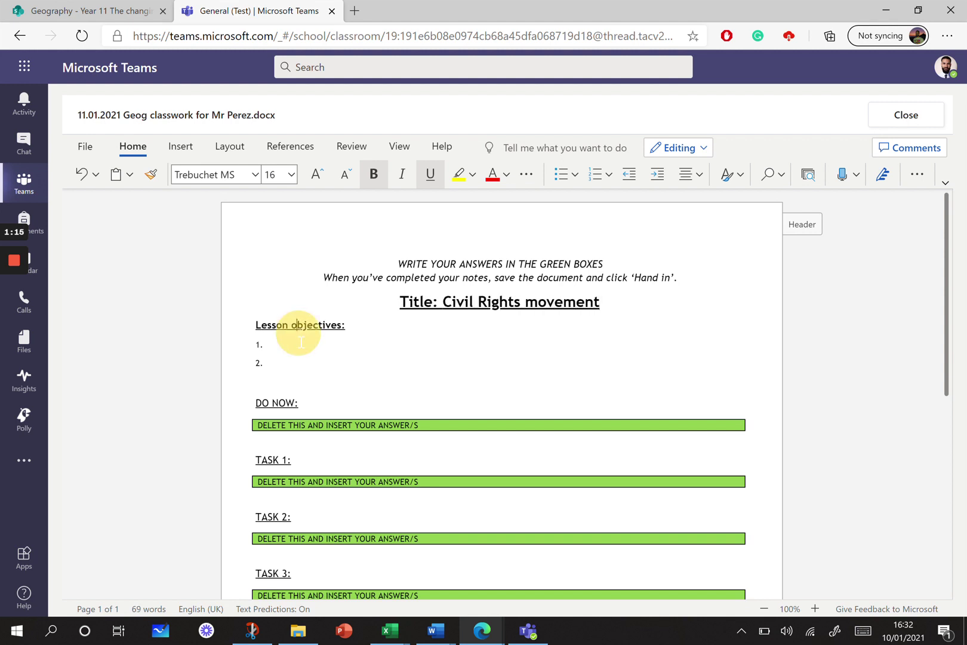
left_click(288, 344)
scroll(394, 429, "down", 2)
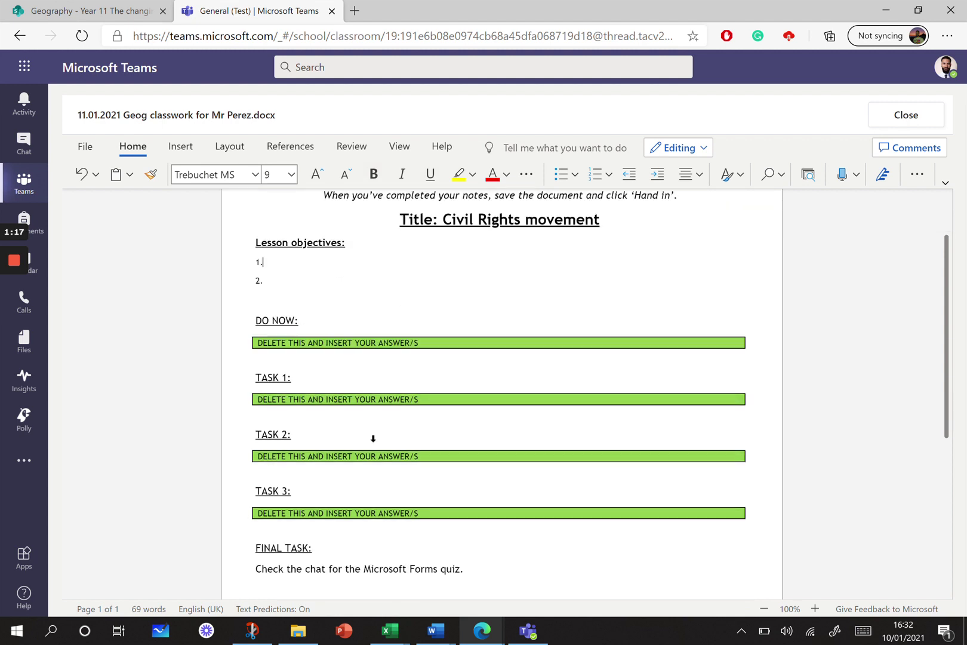
scroll(373, 440, "down", 1)
Write Do Now answers '1. 1967' and '76000', and replace Task 1 with 'I believe that'
left_click(247, 292)
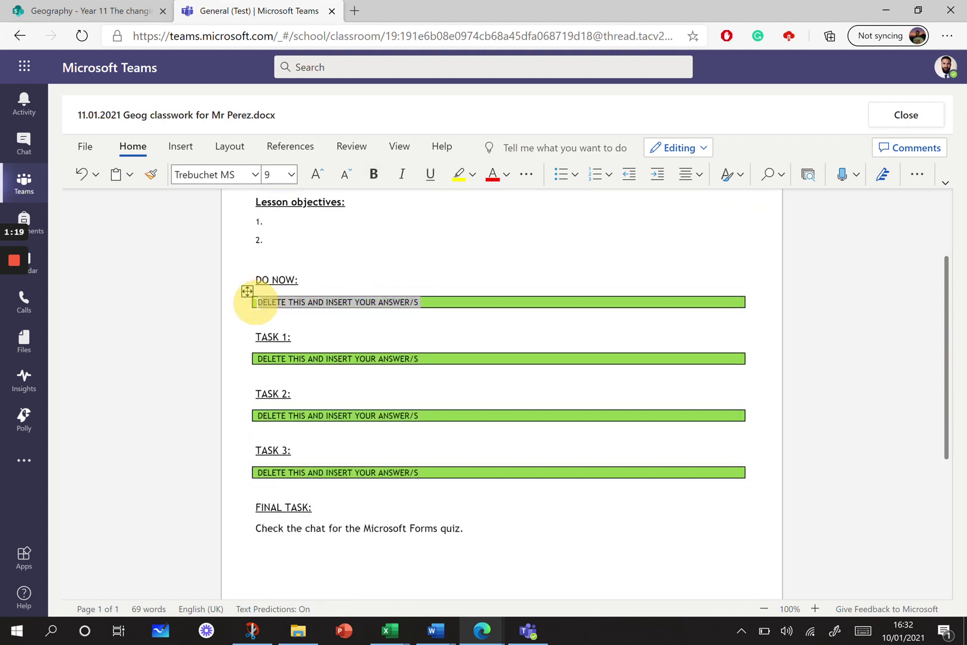
type("1. 1967")
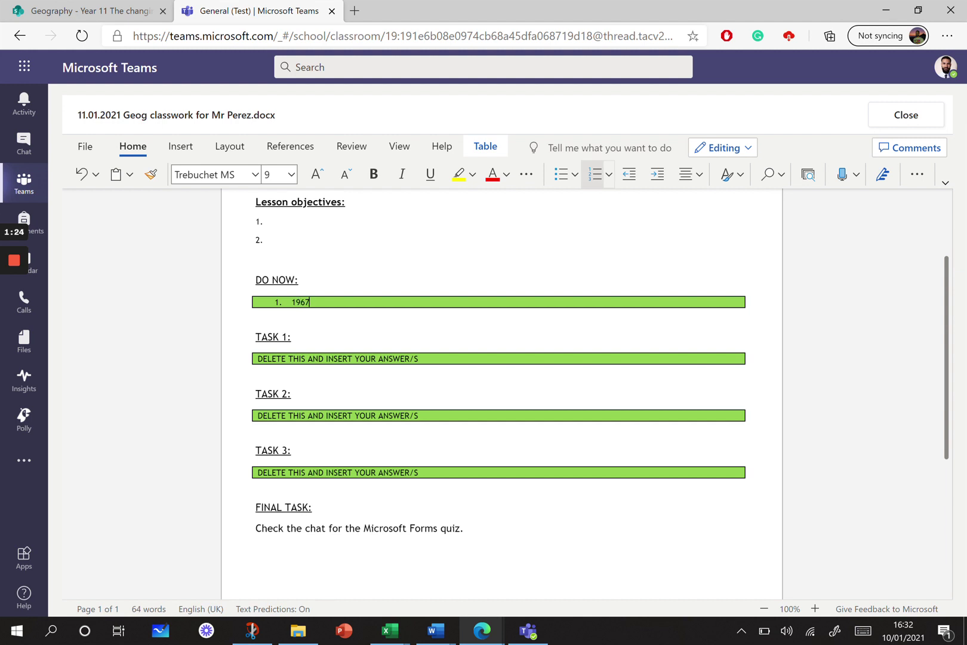
key("Return")
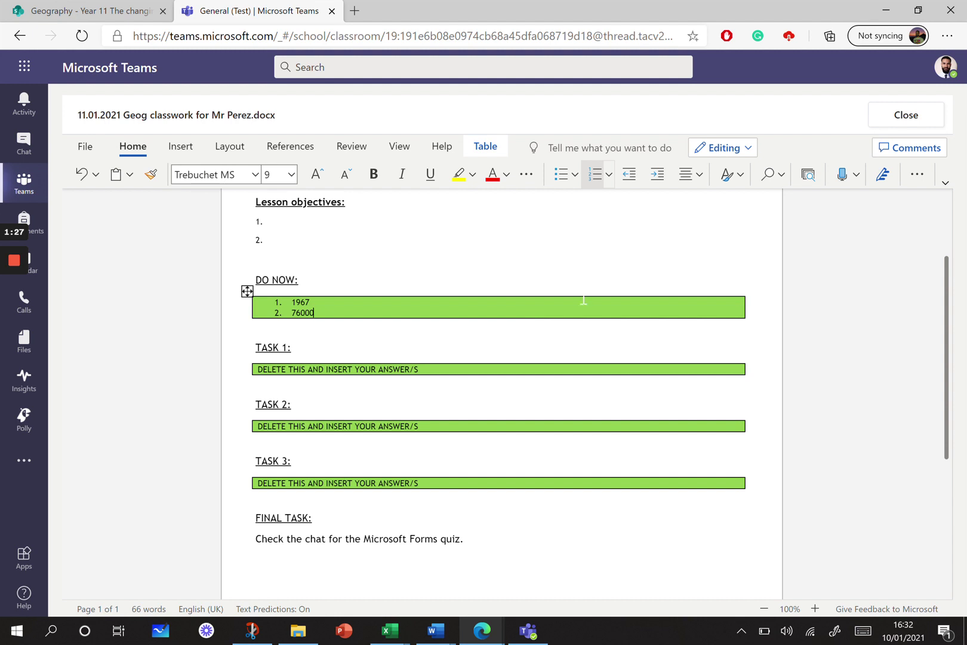
left_click_drag(427, 370, 259, 374)
type("be")
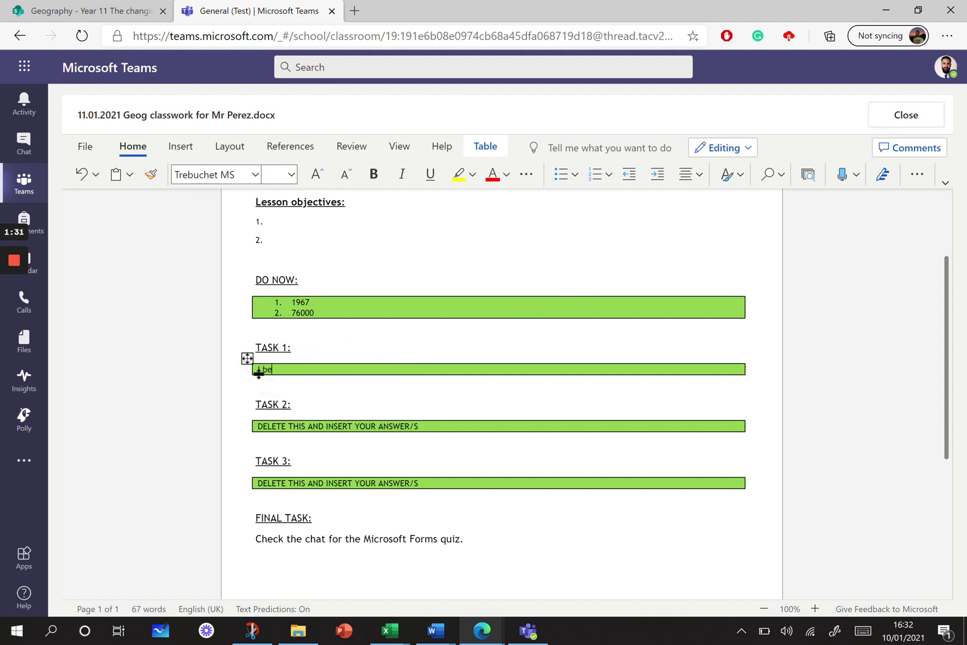
type("lieve that")
scroll(503, 363, "up", 3)
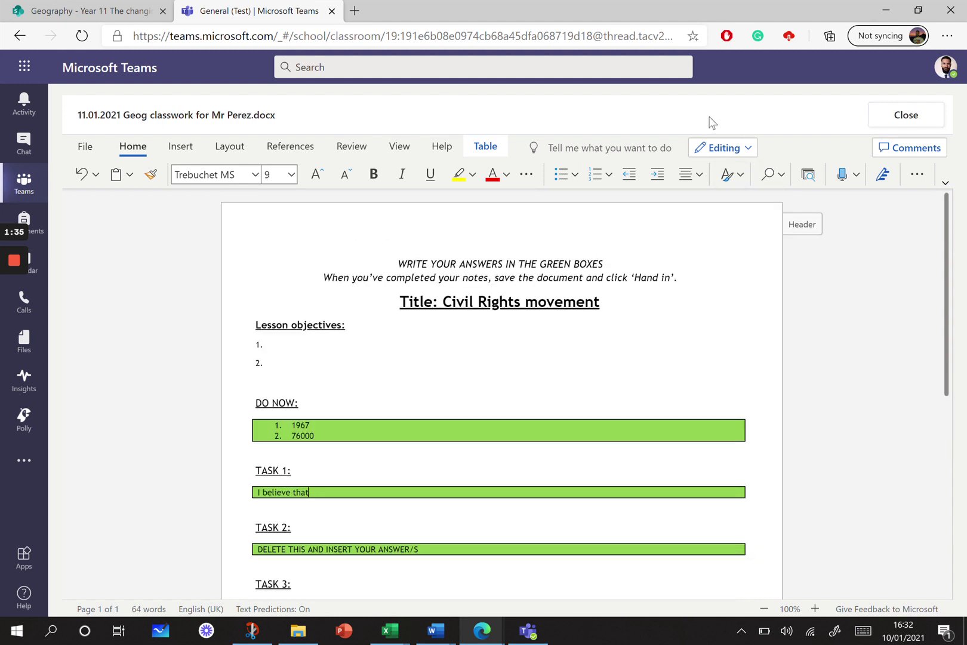
Keep Editing mode and type 'dsdsdsds' and 'dsdsdsdsd' into the two lesson objectives
left_click(751, 147)
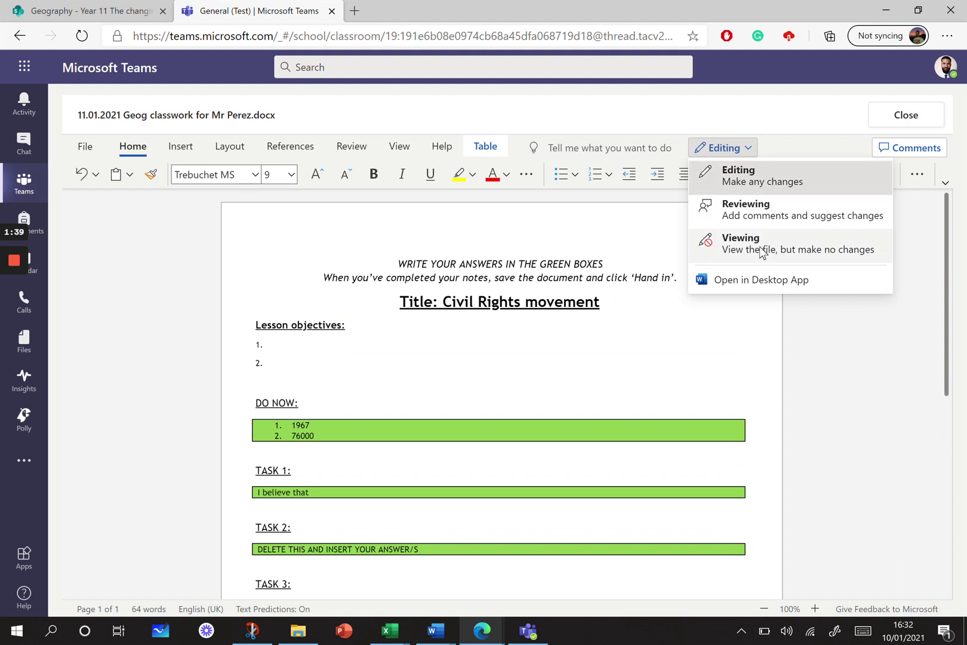
left_click(757, 183)
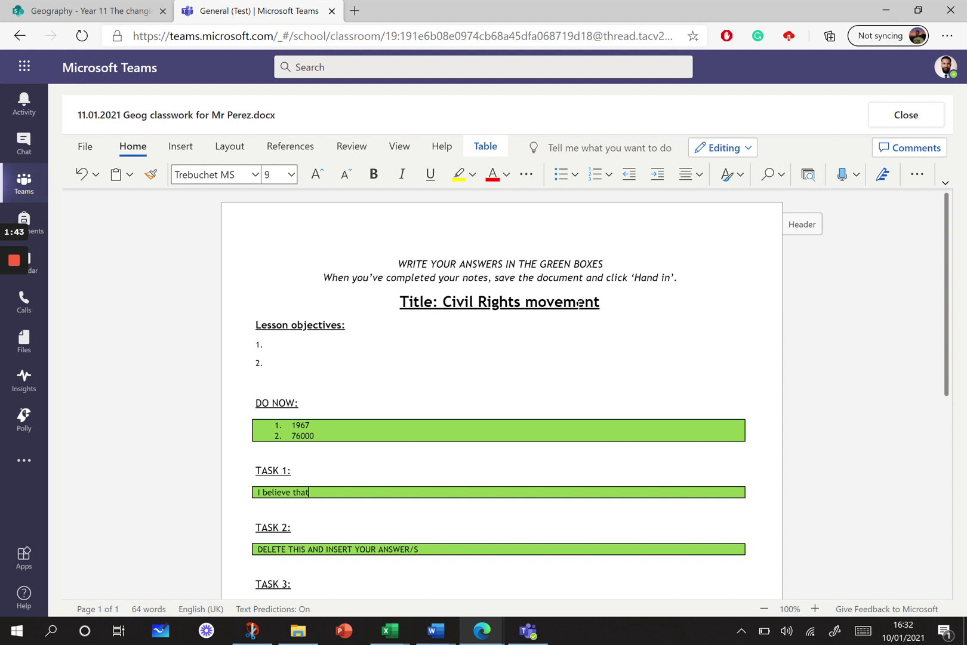
scroll(580, 305, "down", 3)
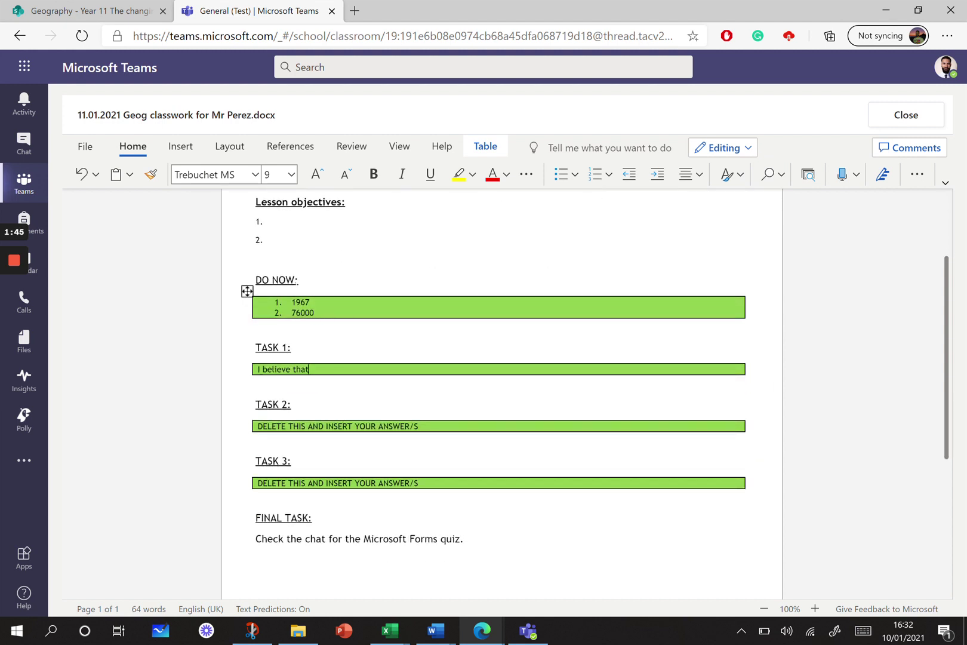
scroll(500, 377, "up", 3)
left_click(263, 344)
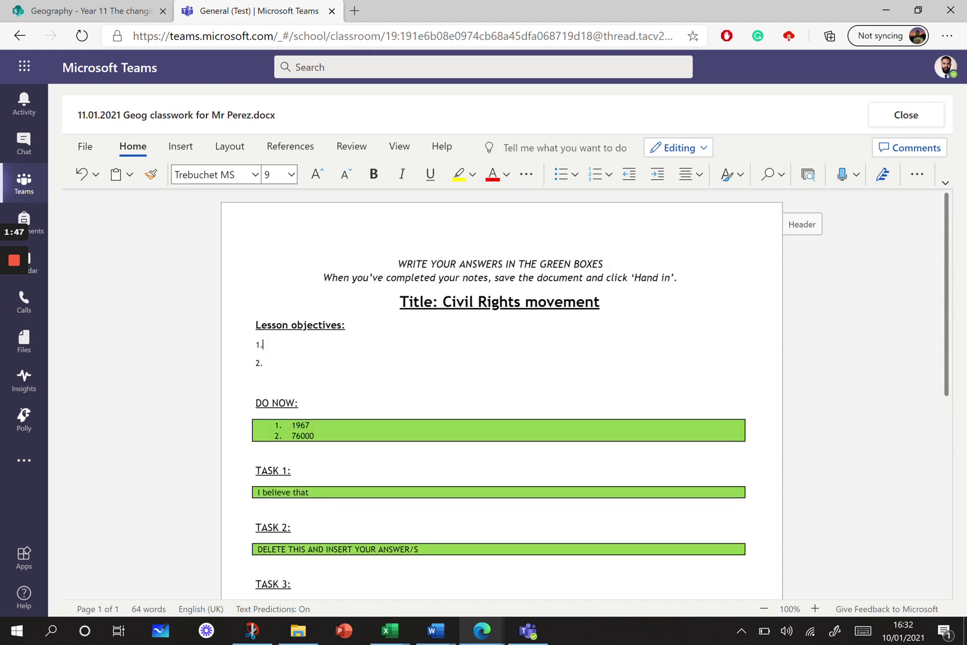
type("dsdsdsds")
key("Down")
type("dsd")
type("sdsd")
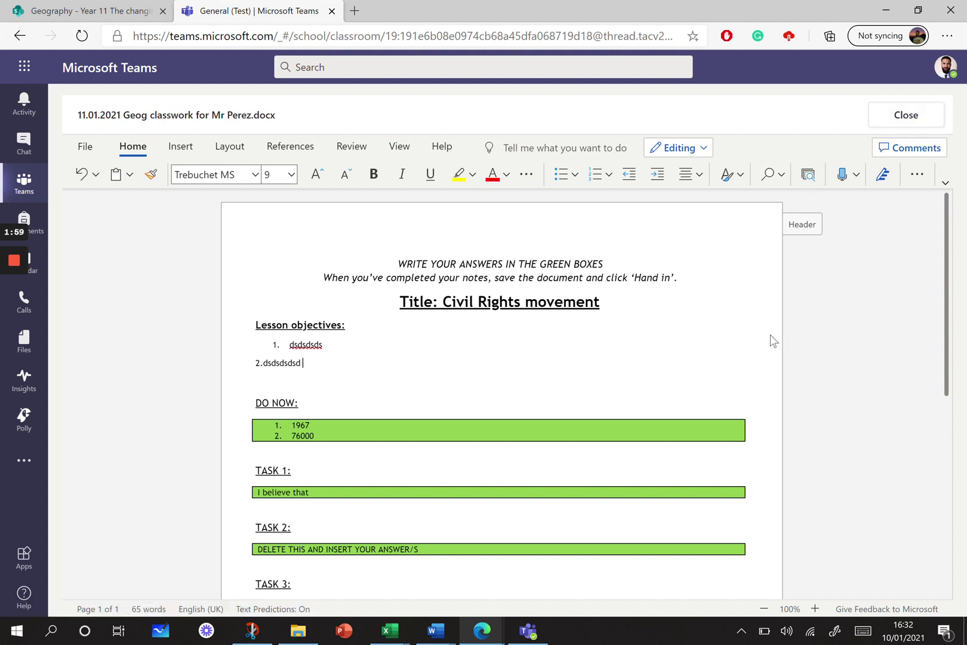
scroll(637, 332, "down", 3)
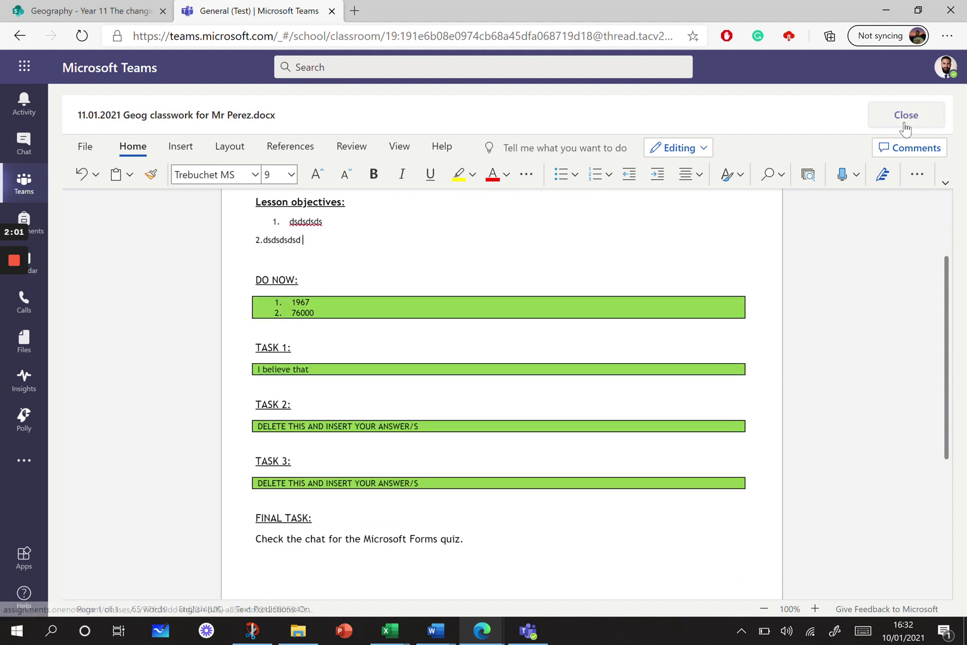
Close the Geog classwork document and hand in the 'test' assignment
left_click(906, 119)
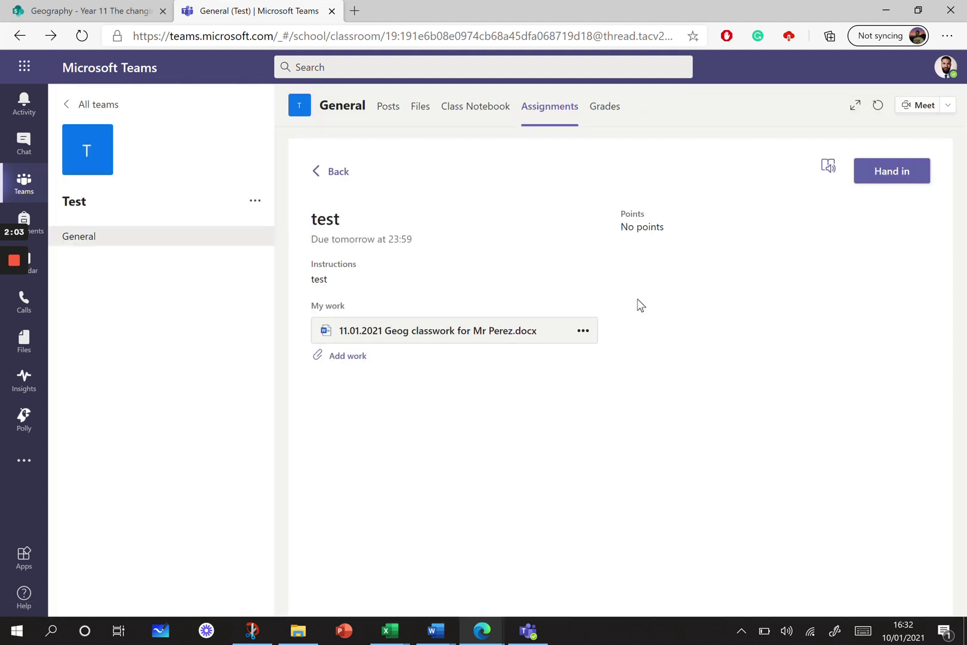
left_click(892, 177)
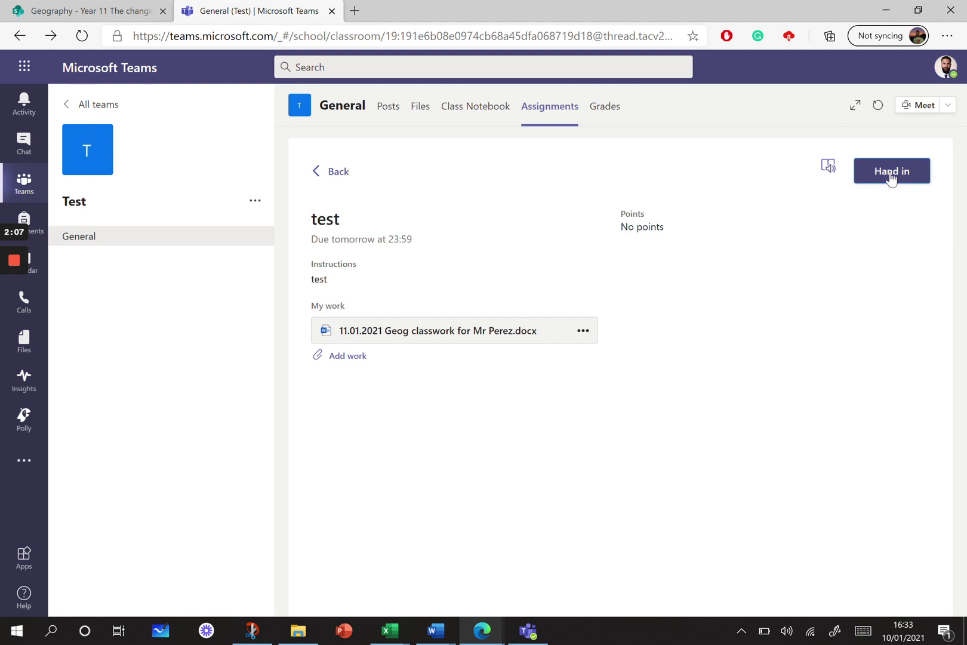